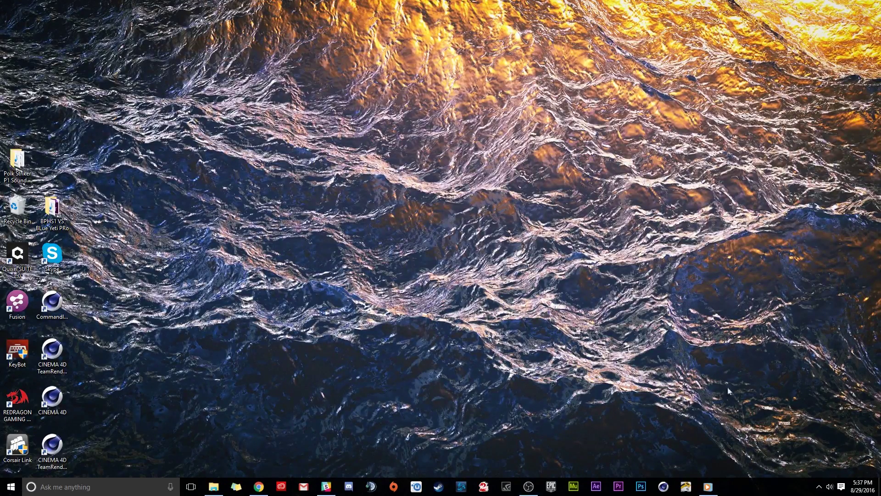
Open the Sound dialog's playback devices and review Focusrite USB as the default device
right_click(830, 487)
click(808, 451)
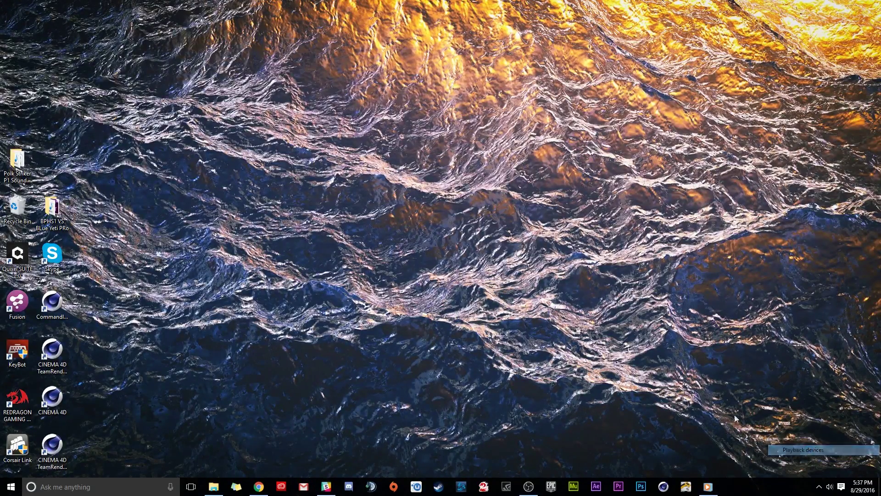
drag(142, 71, 340, 80)
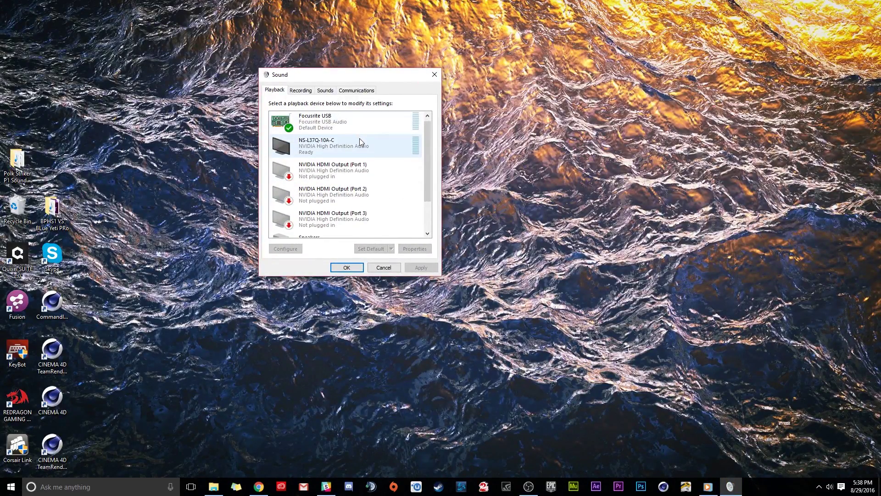
scroll(360, 138, down, 2)
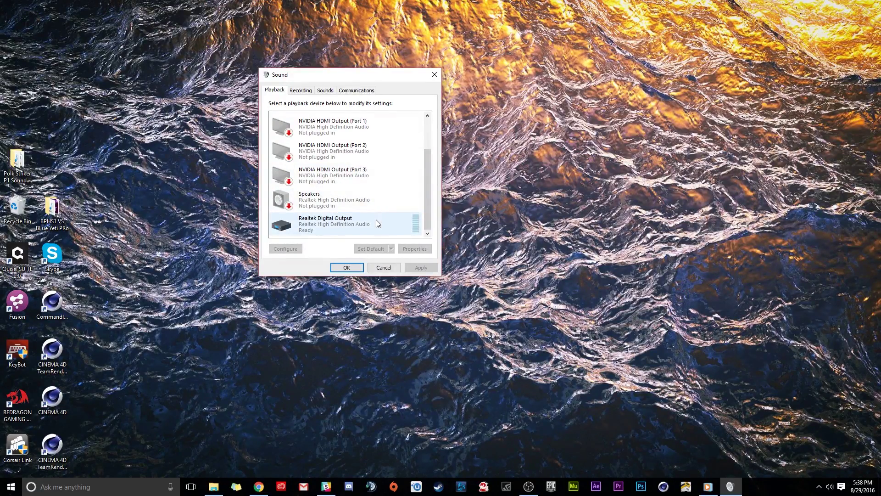
scroll(376, 223, up, 3)
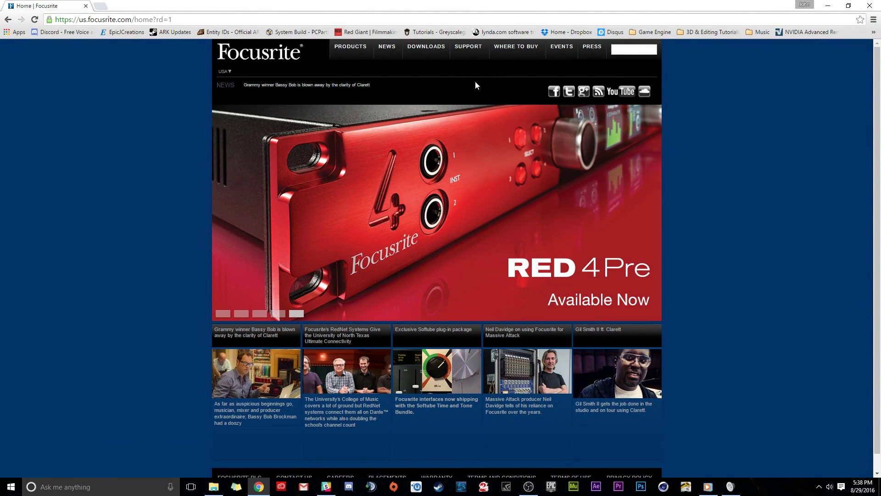
On the Focusrite downloads page, pick Scarlett Solo Studio [new gen.] as the product
click(420, 48)
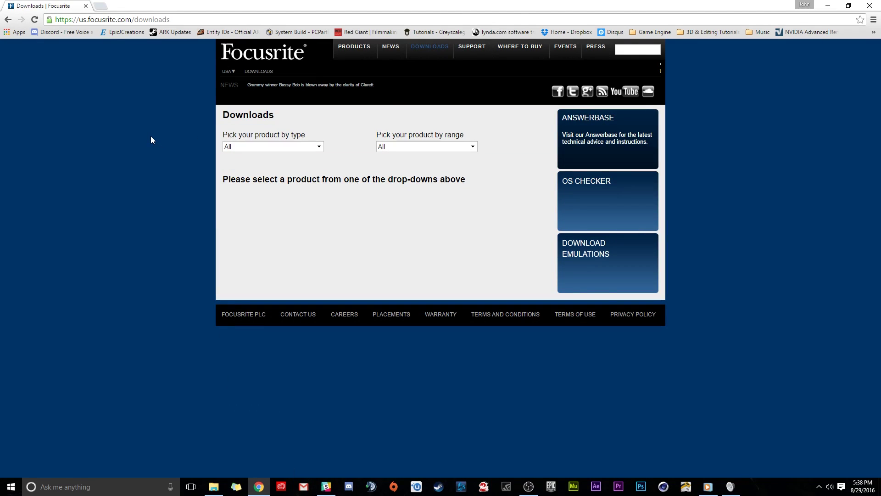
click(315, 147)
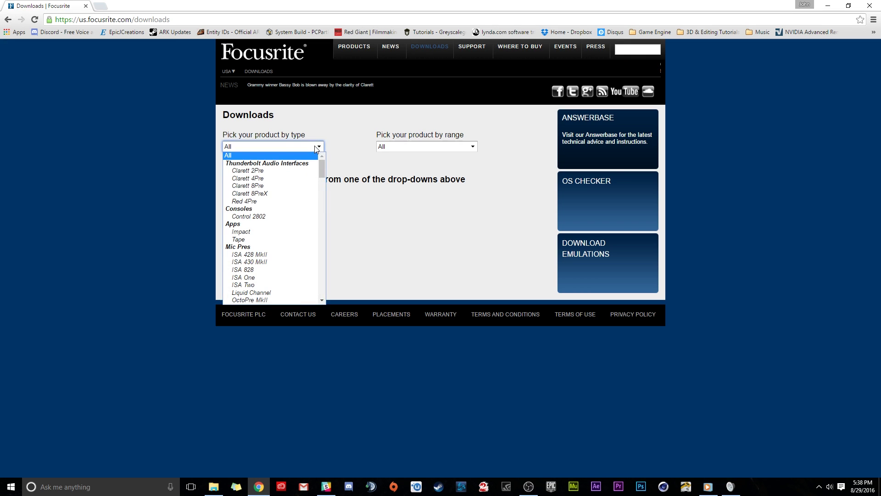
scroll(278, 207, down, 12)
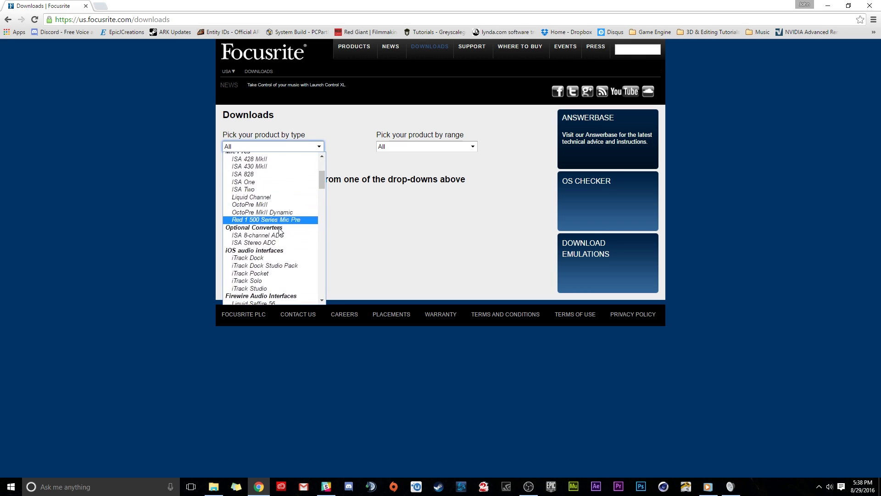
scroll(279, 212, down, 10)
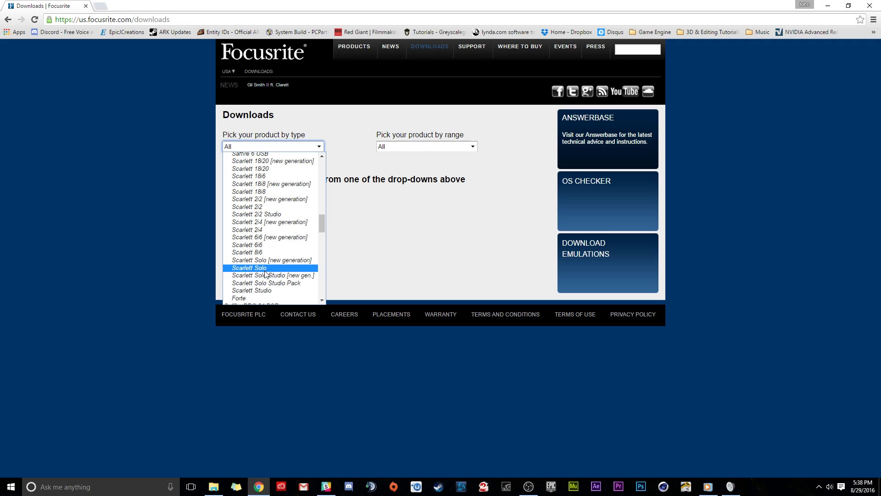
click(279, 276)
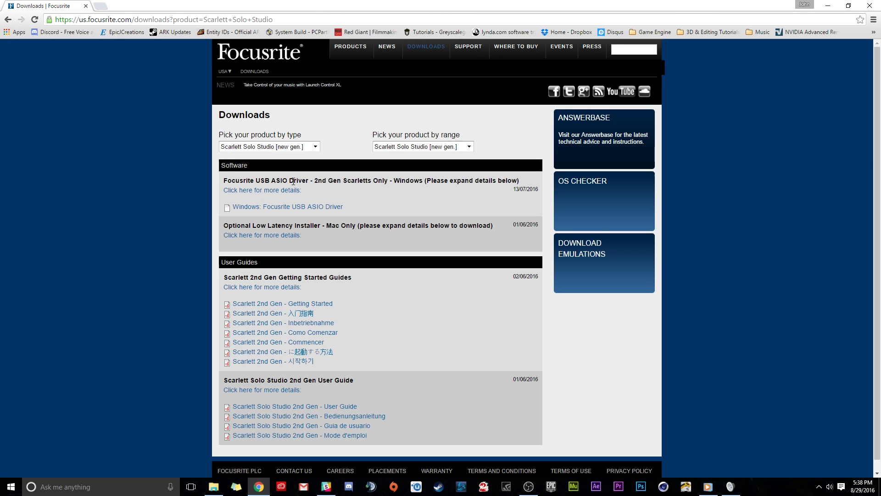
Expand the Focusrite USB ASIO driver details and read through them
click(275, 190)
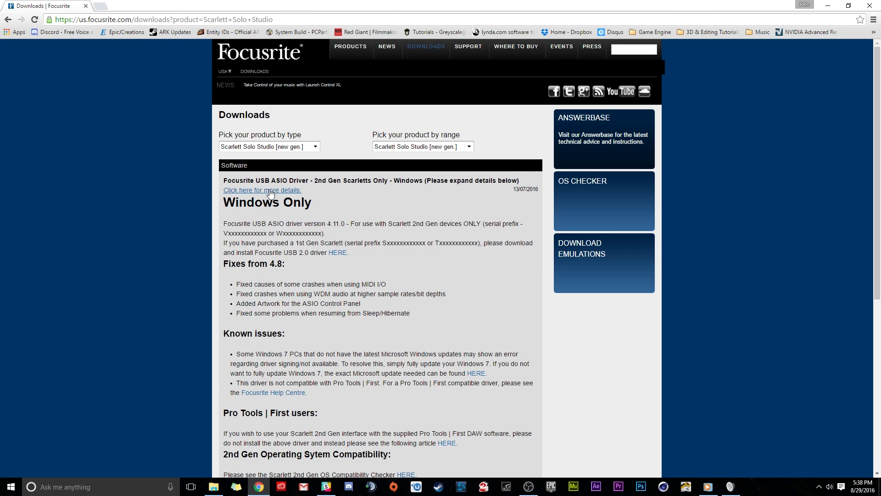
scroll(249, 209, down, 1)
scroll(321, 287, down, 2)
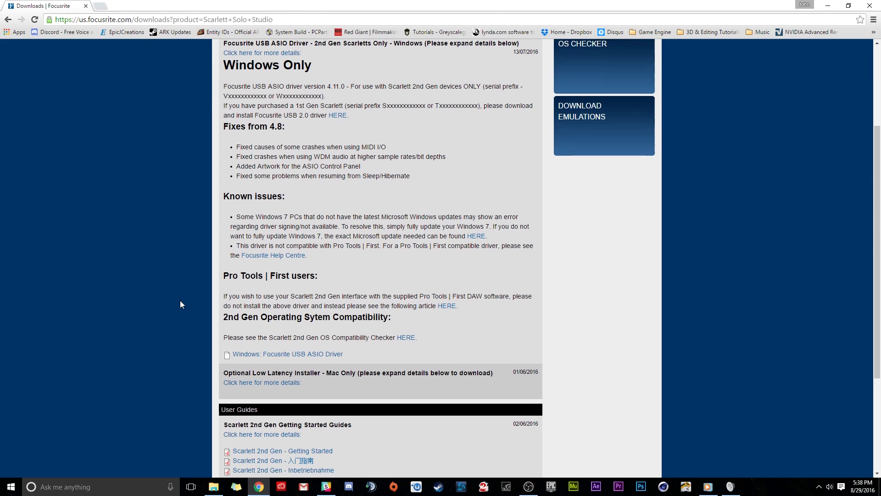
scroll(180, 300, up, 1)
scroll(177, 315, up, 1)
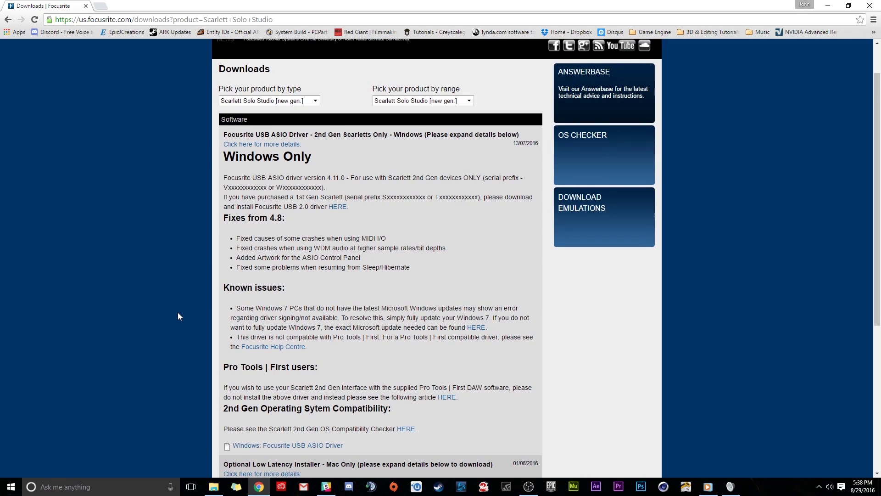
scroll(178, 316, down, 1)
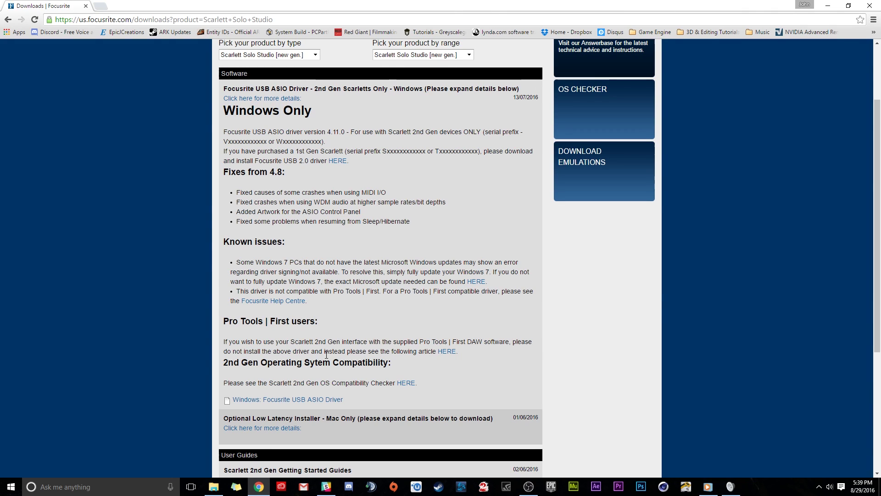
Open the Pro Tools | First help article and switch to the Downloads folder
click(444, 351)
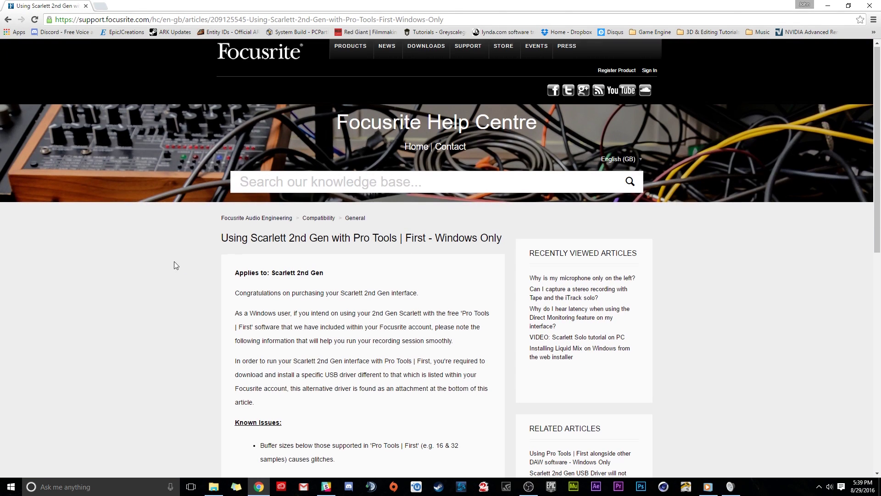
scroll(175, 265, down, 3)
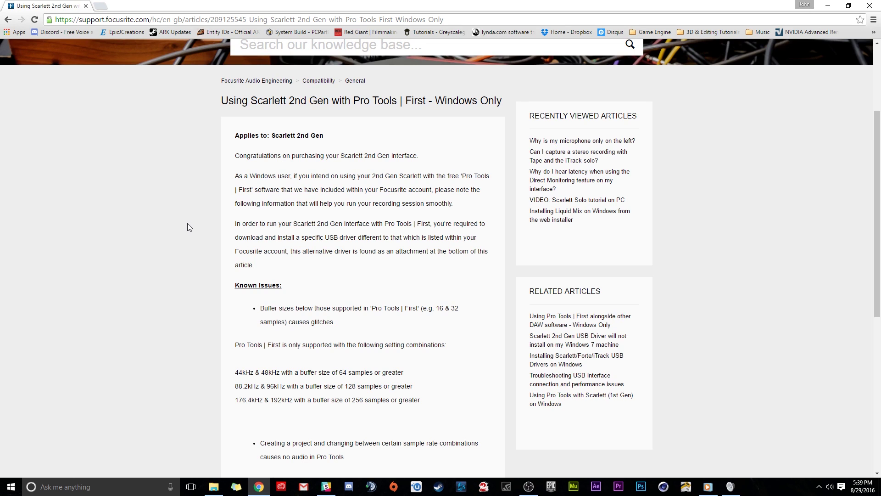
scroll(202, 218, down, 7)
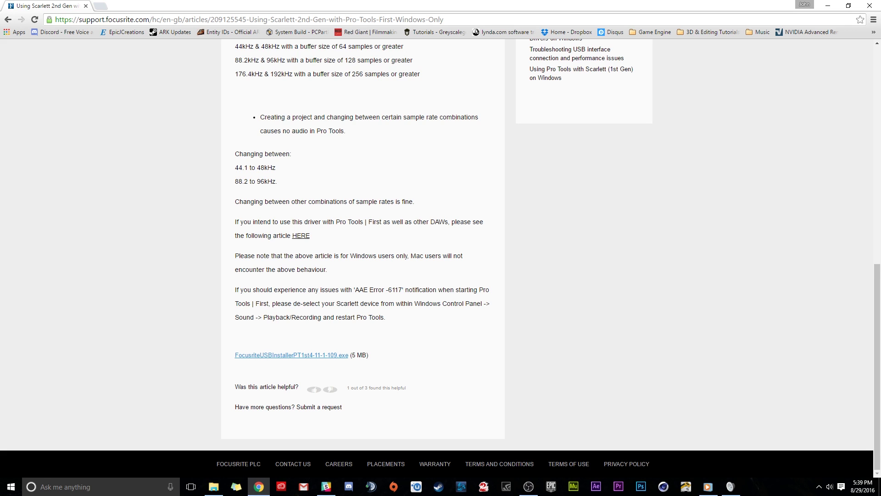
key(super+e)
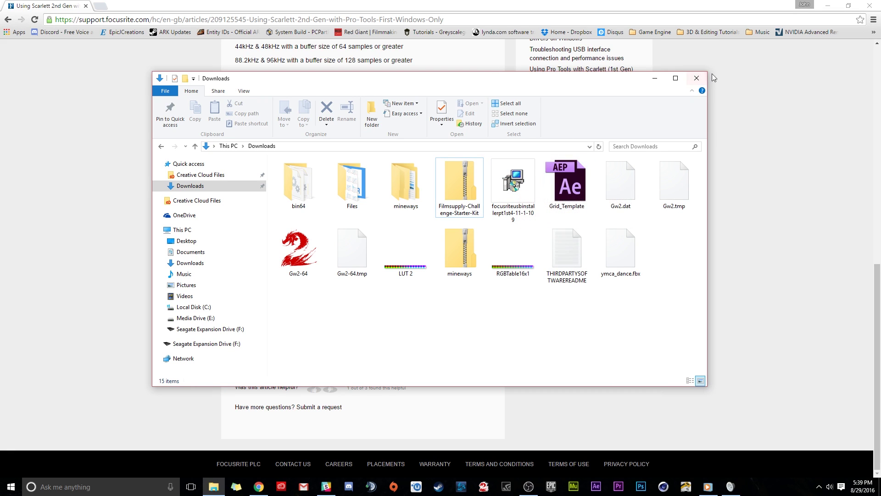
Close the Downloads folder and view Focusrite USB among the Sound dialog's recording devices
click(696, 79)
click(730, 487)
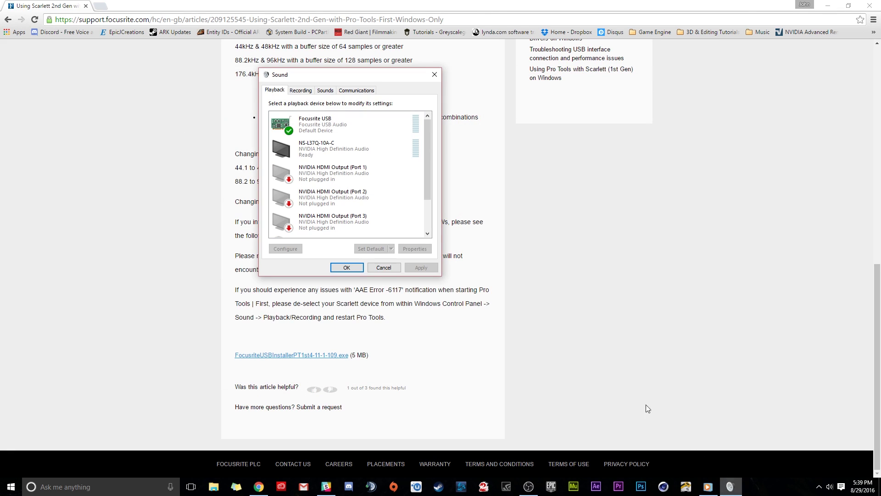
click(312, 126)
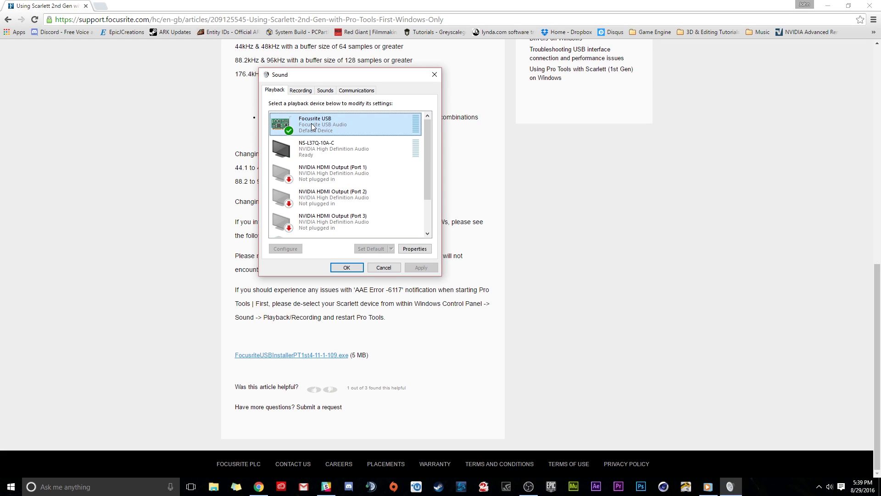
click(301, 90)
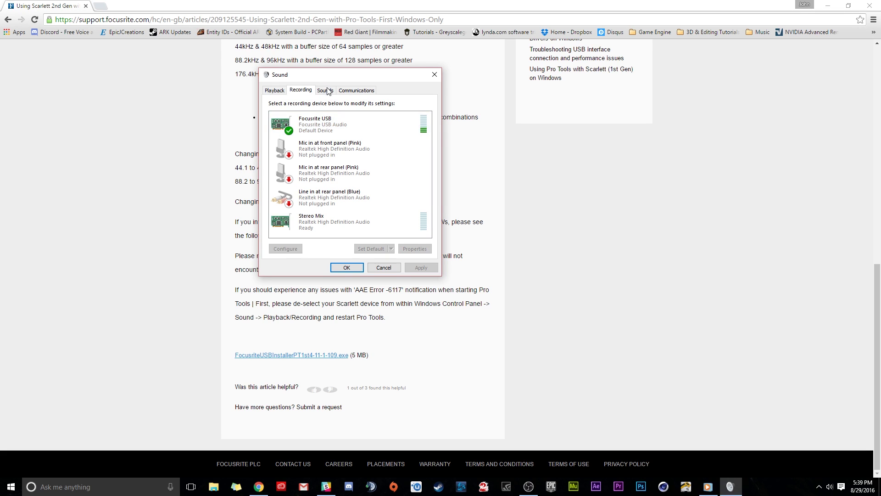
Minimize Chrome and close the Sound dialog without changes
drag(316, 75, 228, 87)
click(826, 5)
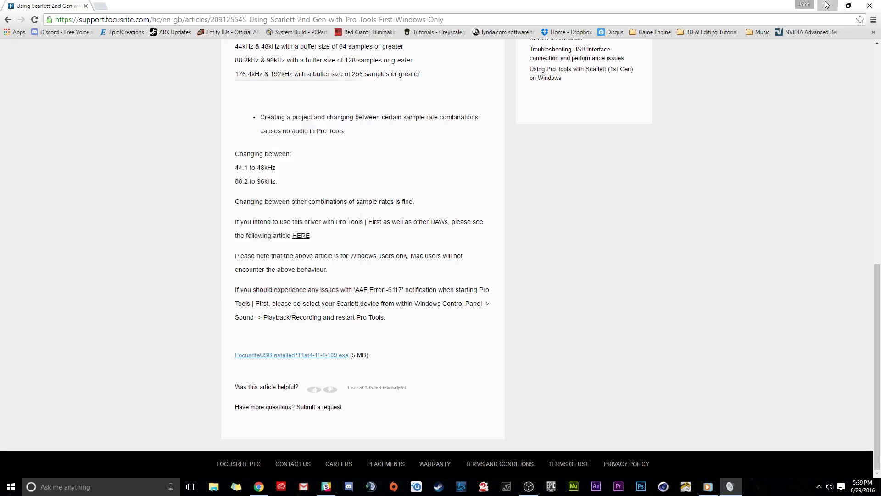
click(826, 5)
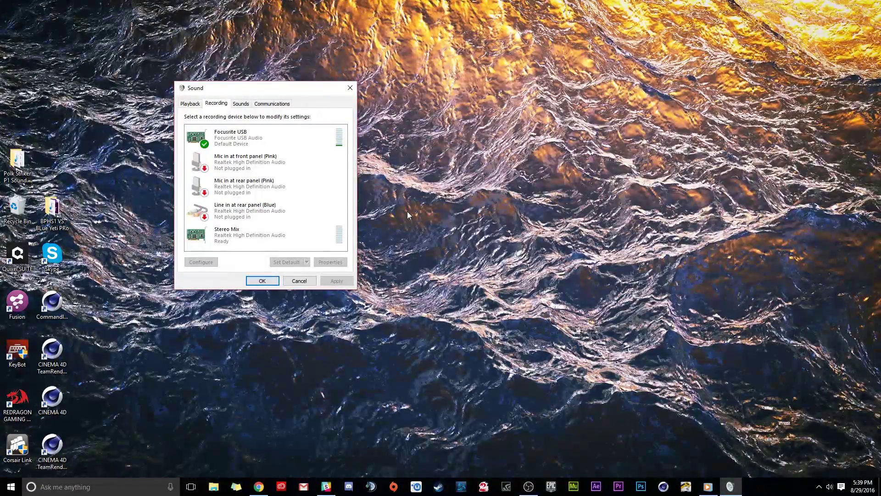
click(221, 104)
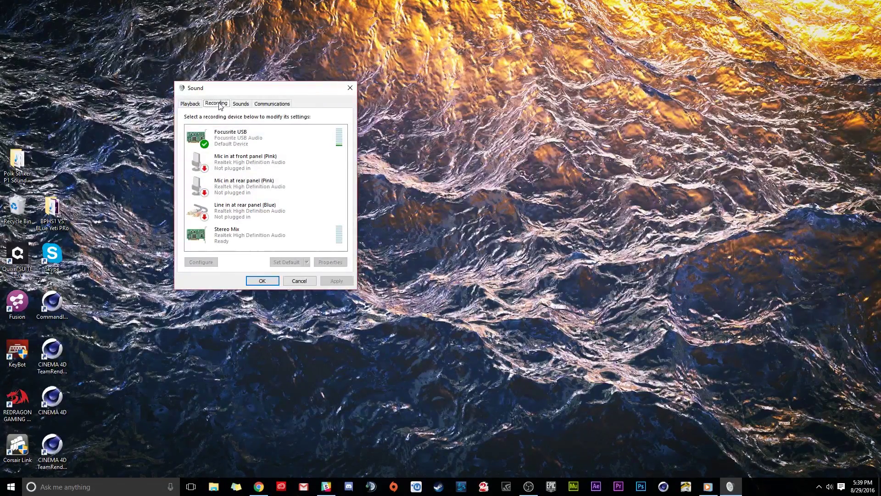
click(298, 280)
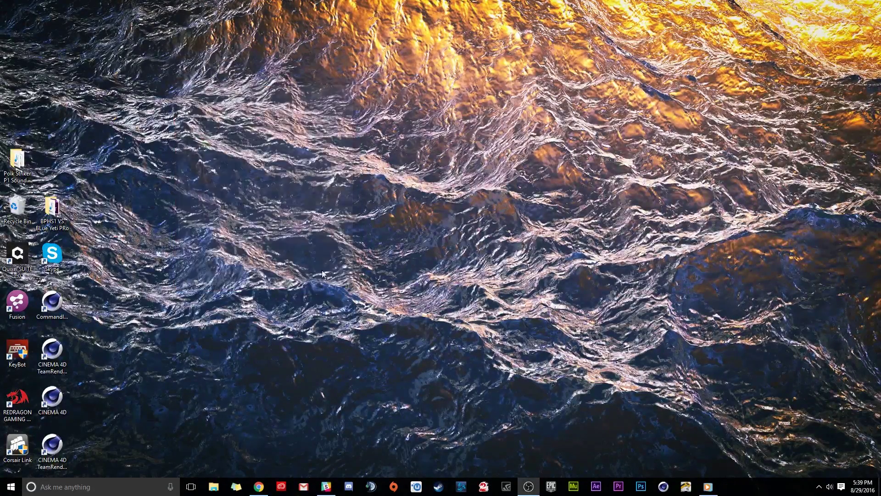
Reopen the Sound dialog through Control Panel > Hardware and Sound > Manage audio devices
right_click(834, 490)
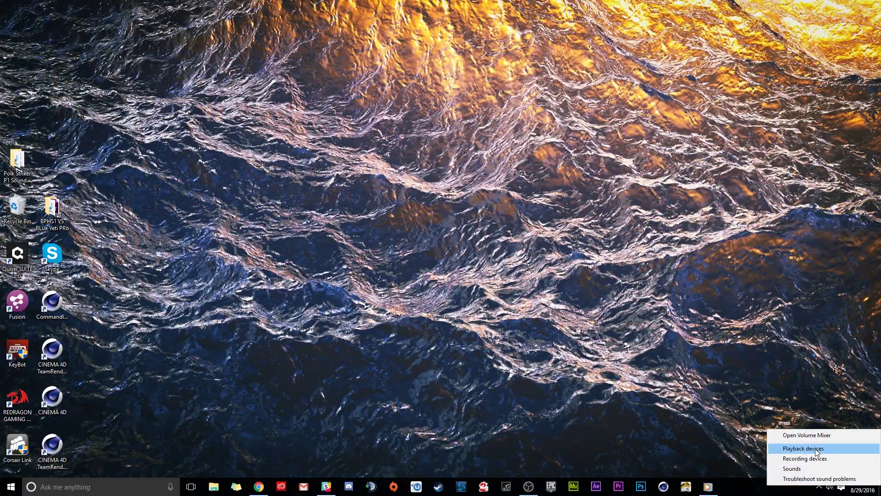
right_click(9, 487)
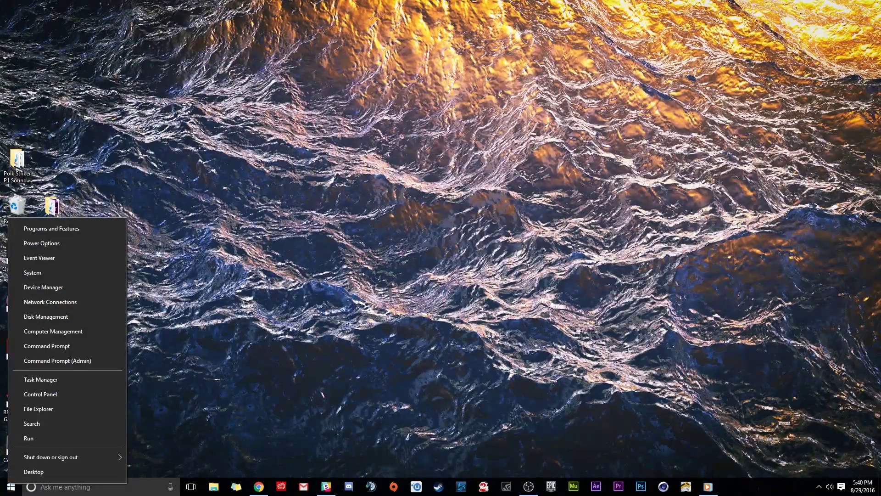
click(57, 395)
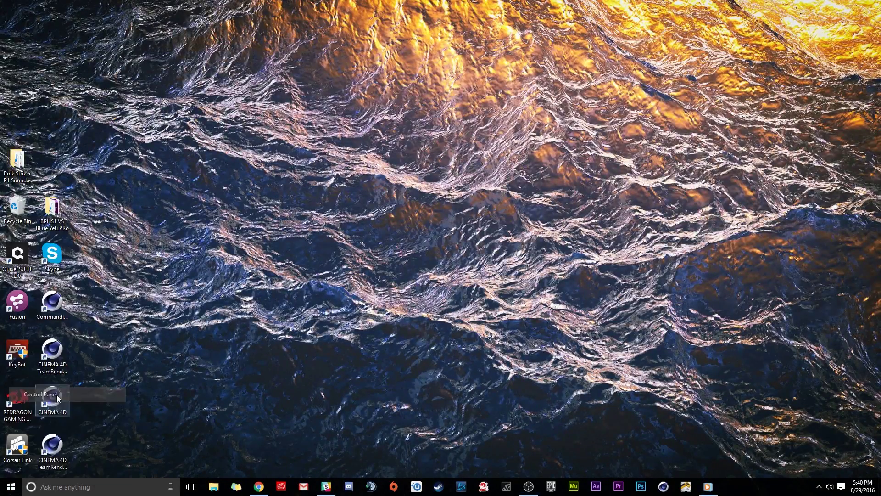
click(349, 233)
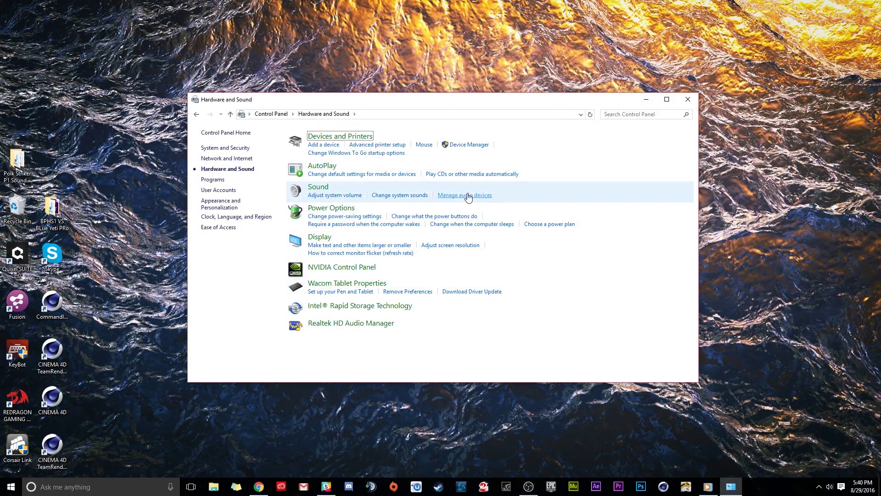
click(458, 197)
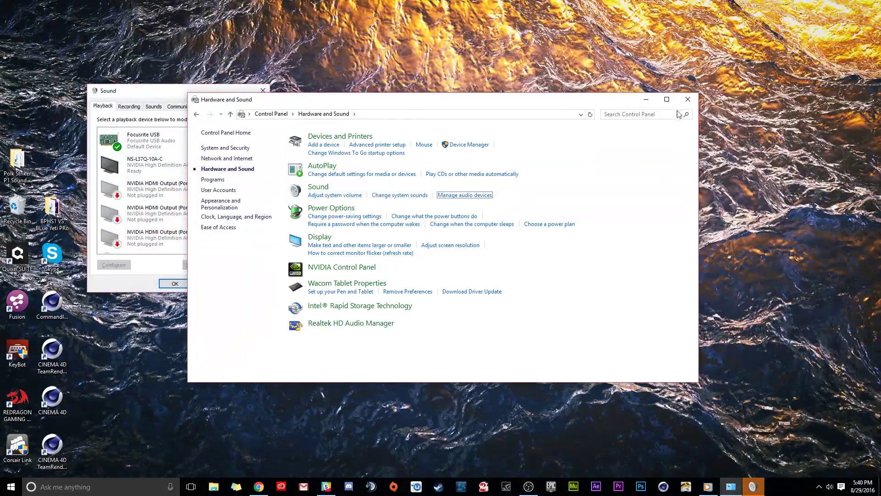
click(688, 99)
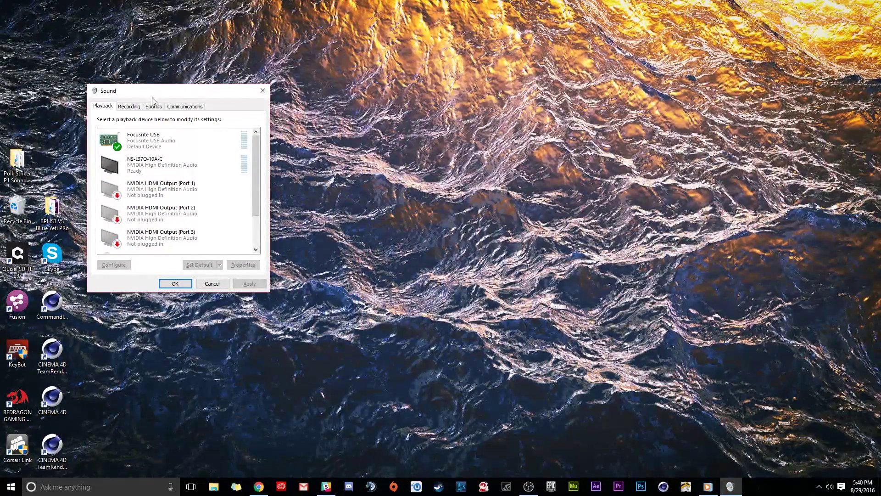
Apply 2 channel, 24 bit, 48000 Hz as the Focusrite USB recording default format
click(136, 107)
click(135, 129)
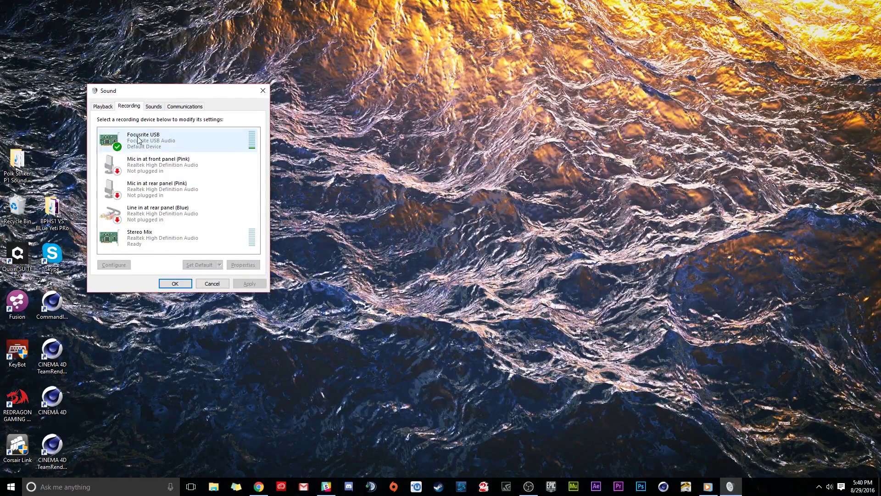
double_click(139, 141)
drag(175, 127, 352, 122)
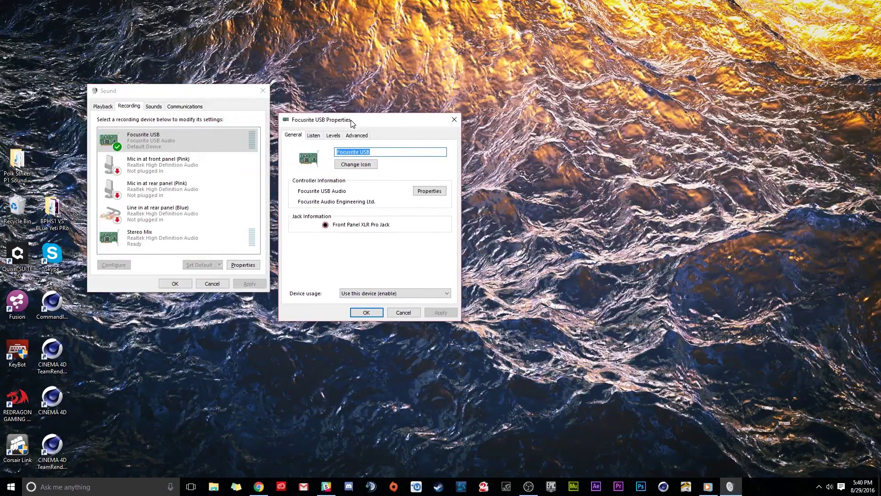
click(357, 136)
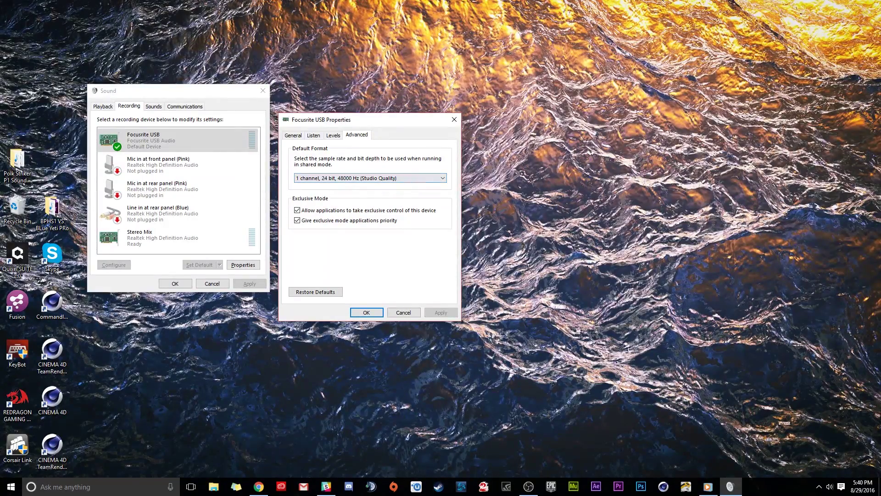
click(326, 182)
click(317, 205)
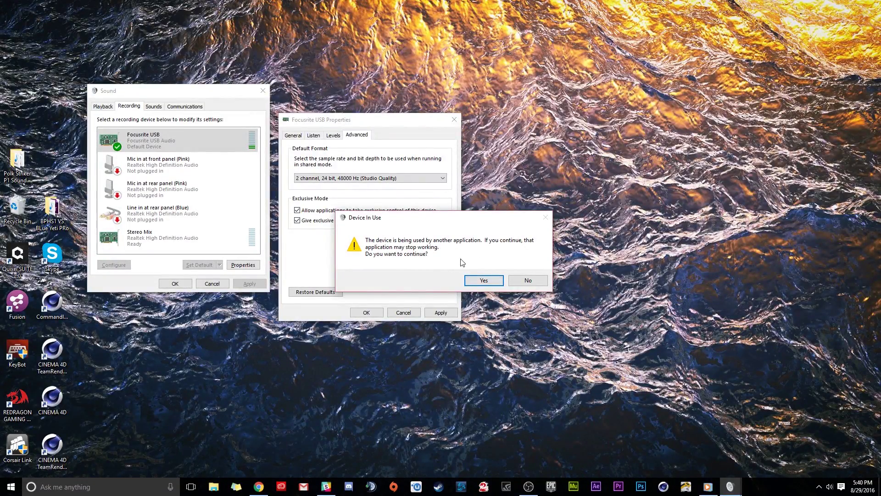
click(478, 279)
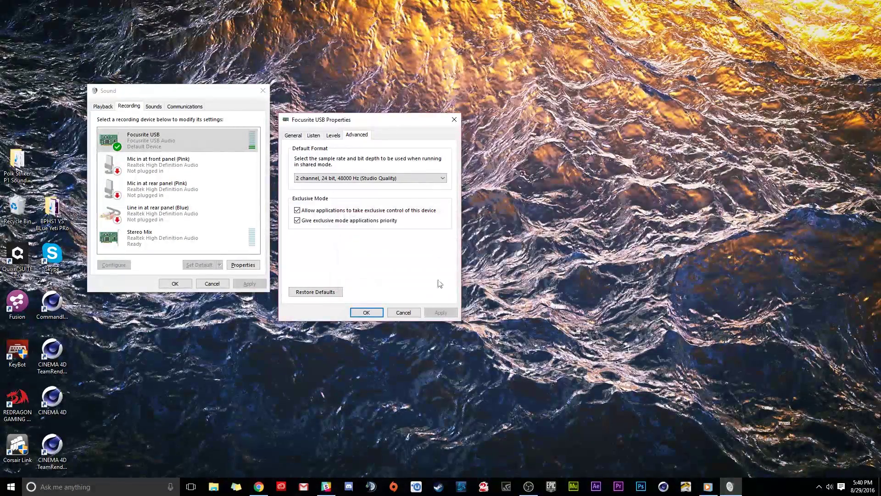
Launch Voice Recorder via a 'voic' search and record the 8-second Recording (14)
click(106, 485)
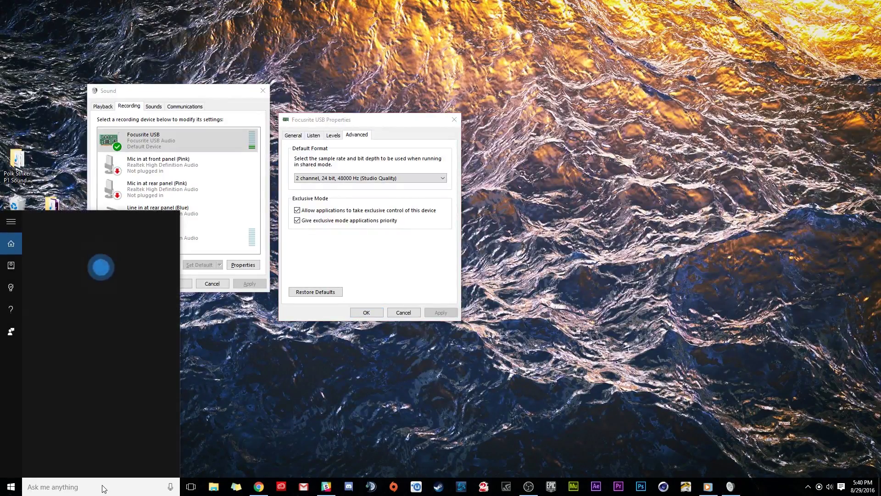
text(voic)
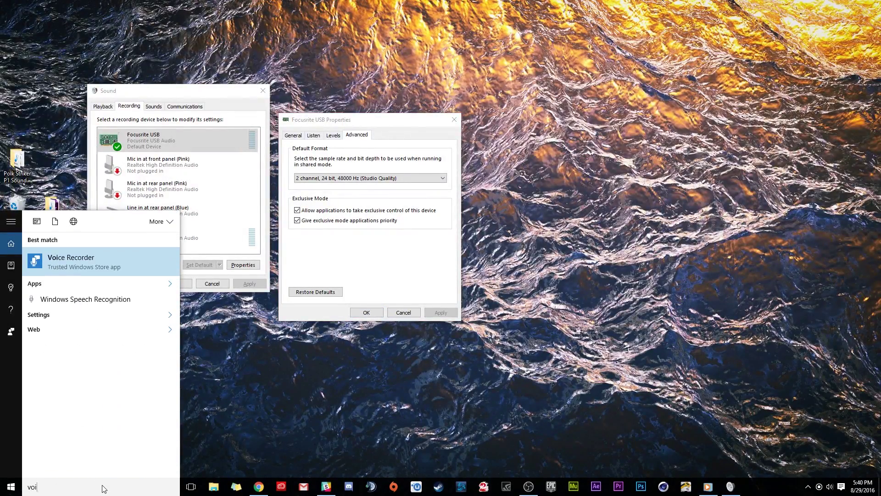
click(62, 268)
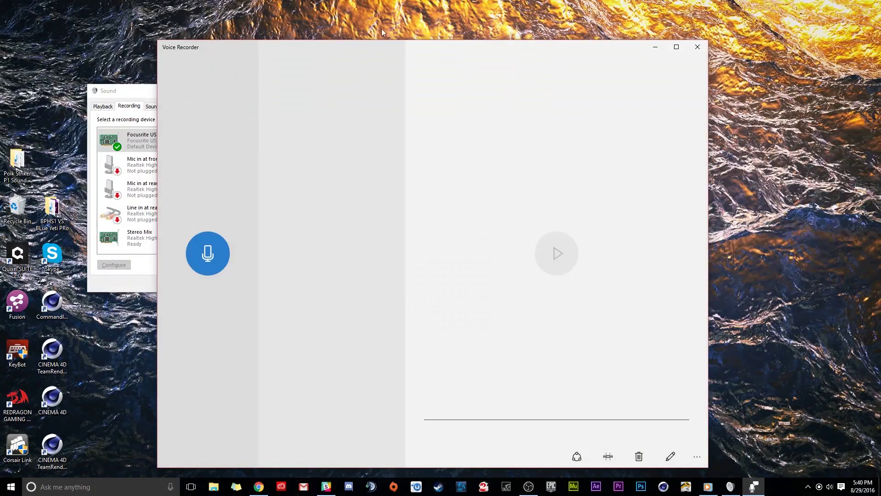
drag(462, 47, 569, 22)
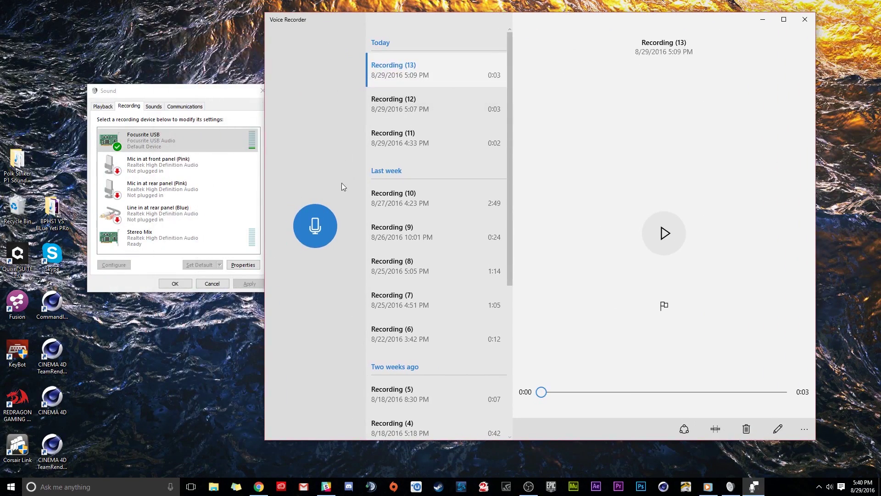
click(312, 232)
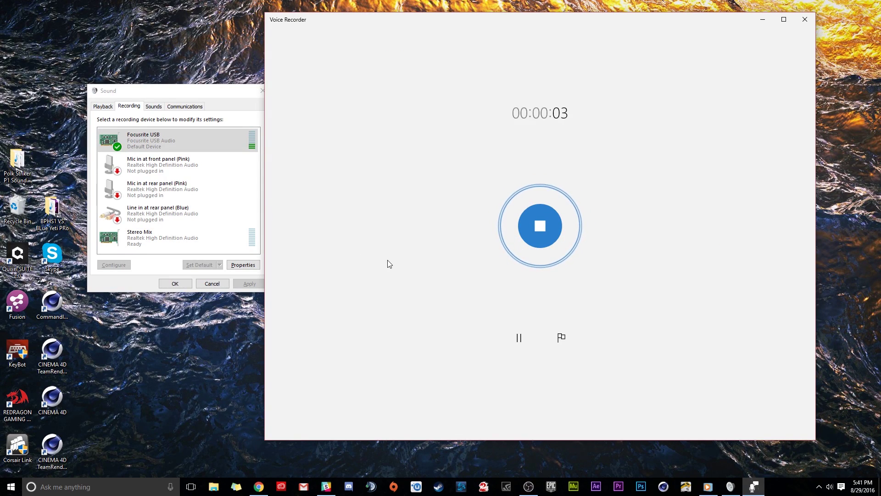
click(212, 96)
key(alt+p)
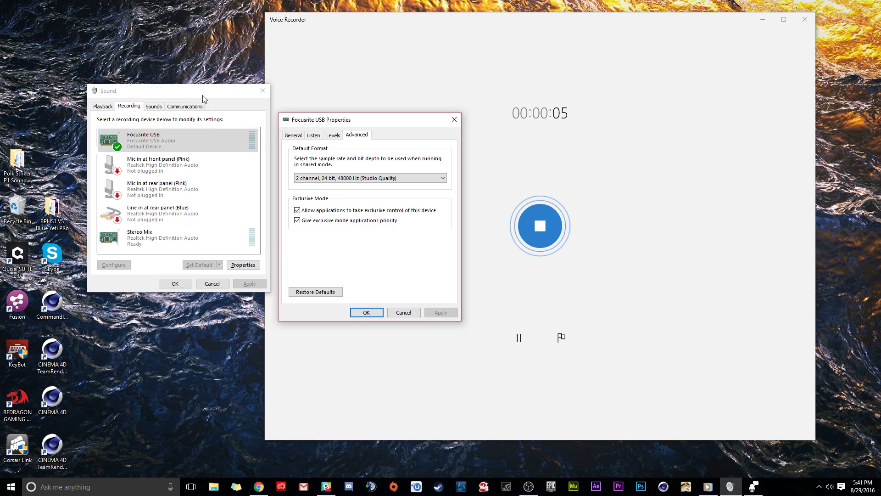
click(538, 218)
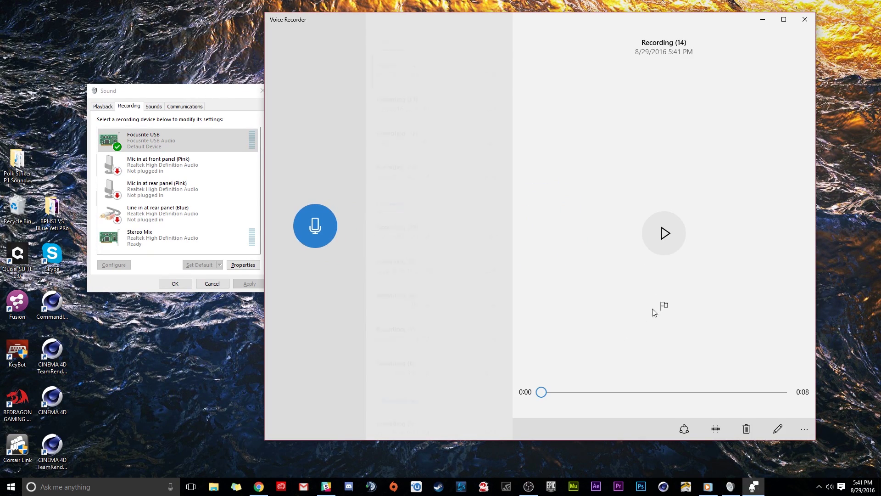
Play Recording (14), replay it from the start, and pause near 0:05
click(664, 233)
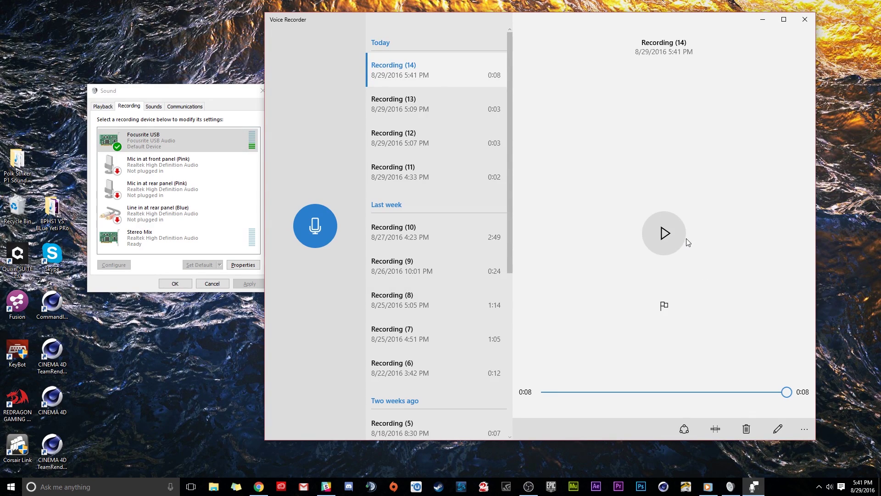
click(668, 229)
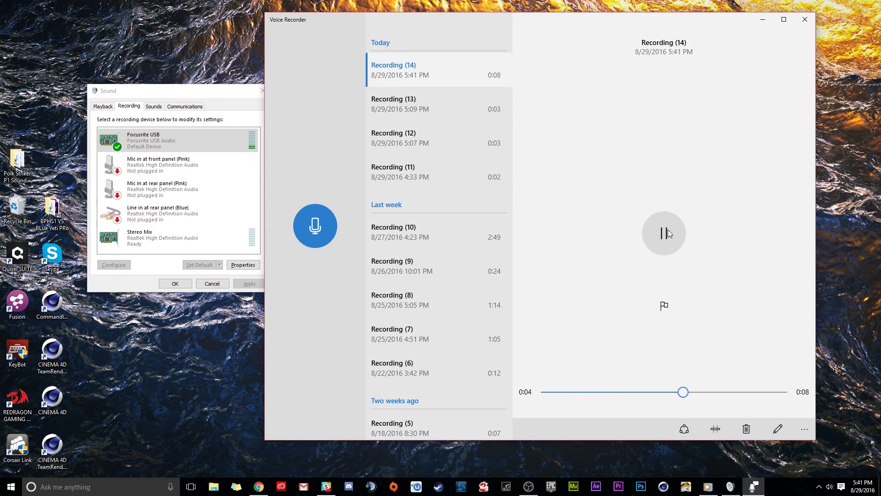
click(668, 230)
Switch the Focusrite USB format to 1 channel, 16 bit, 48000 Hz (DVD Quality) and apply it
drag(550, 16, 618, 17)
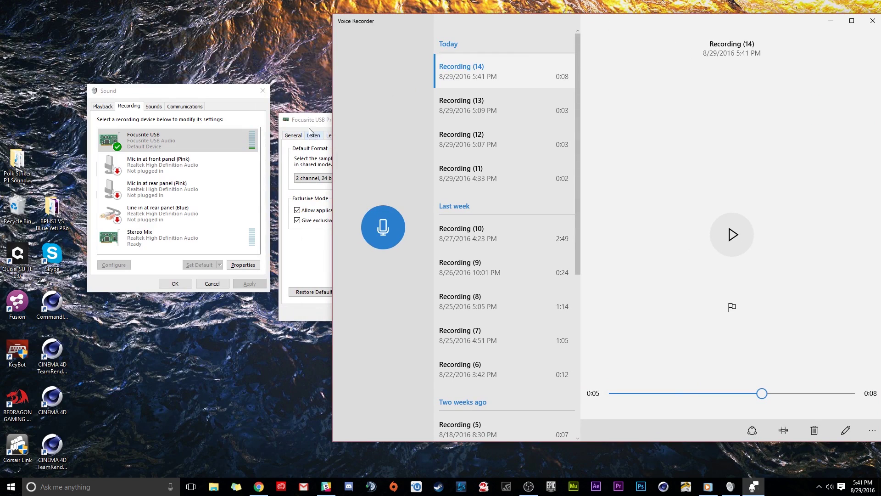
click(275, 114)
click(303, 171)
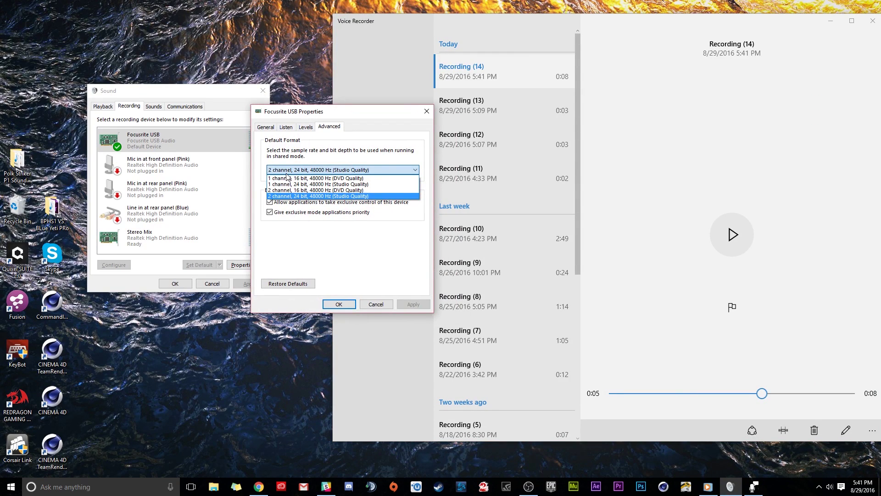
click(291, 178)
click(411, 307)
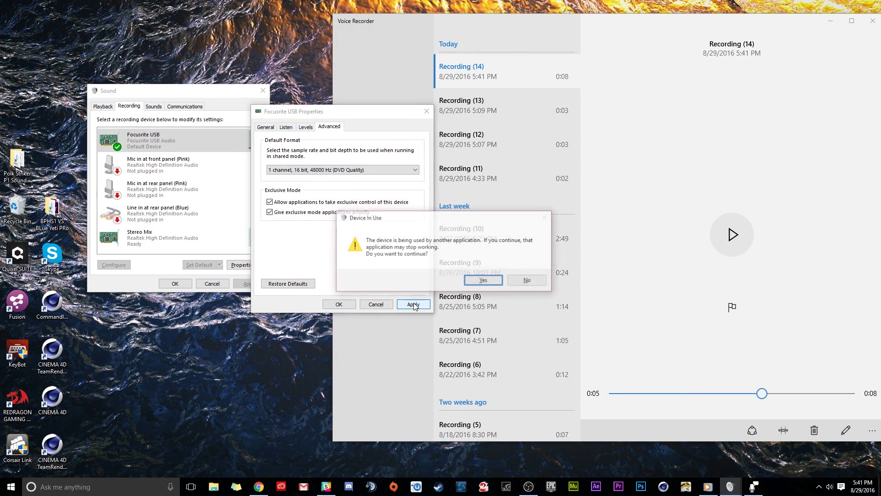
click(483, 280)
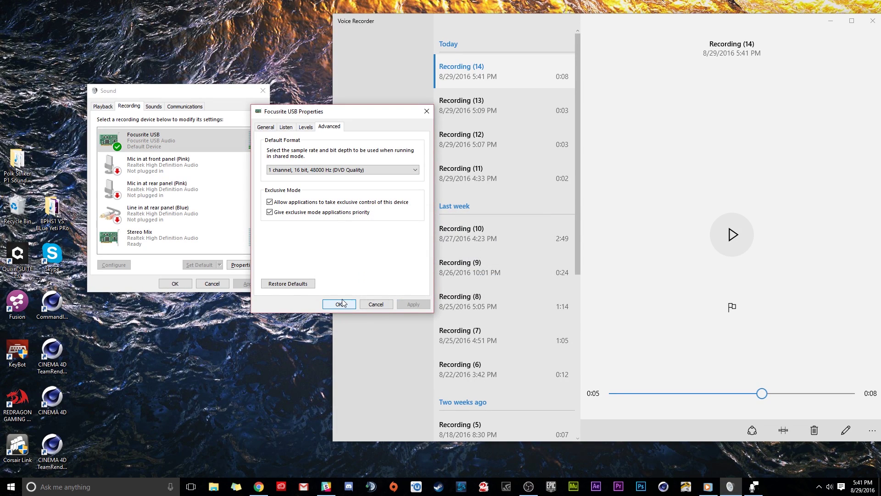
Confirm the properties with OK, dismiss the recorder's save error, and start a new take
click(339, 305)
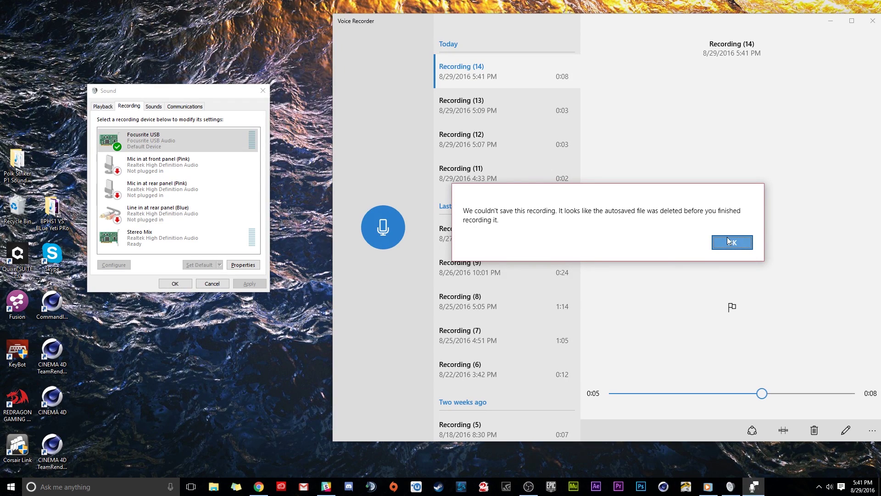
click(730, 241)
click(388, 227)
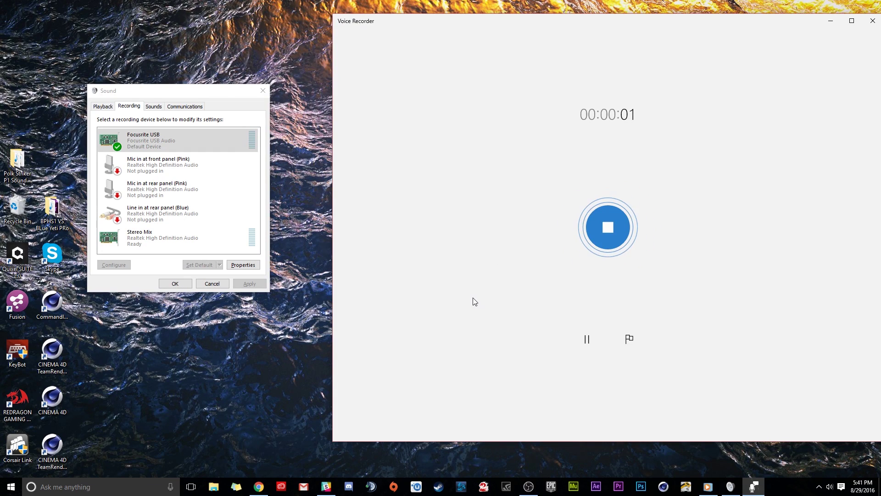
Stop the 4-second Recording (15), compare it with Recording (14), then close Voice Recorder
click(611, 222)
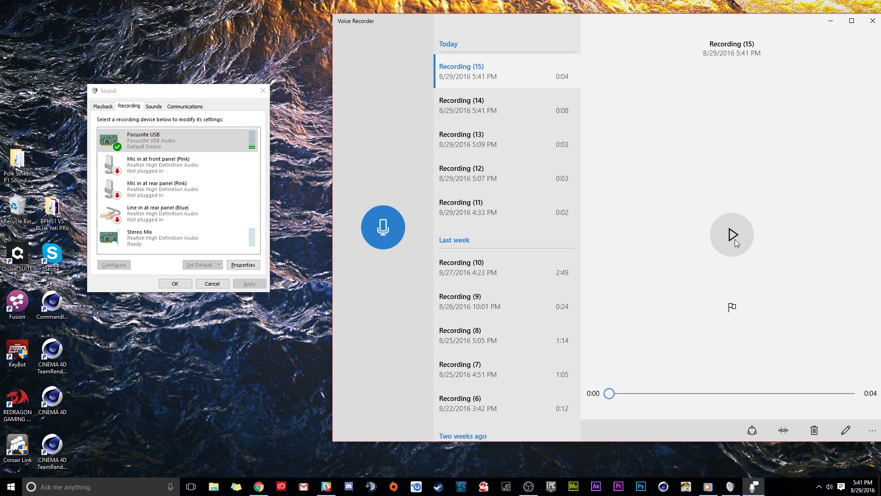
click(731, 235)
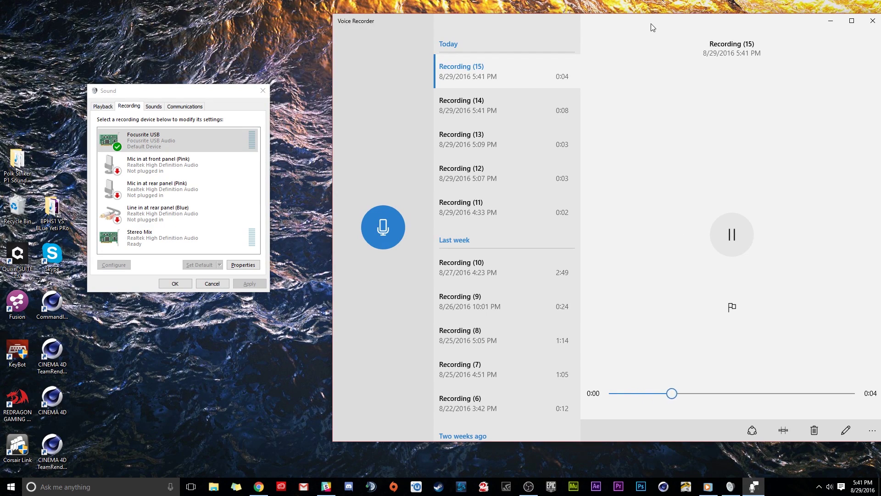
drag(640, 23, 582, 27)
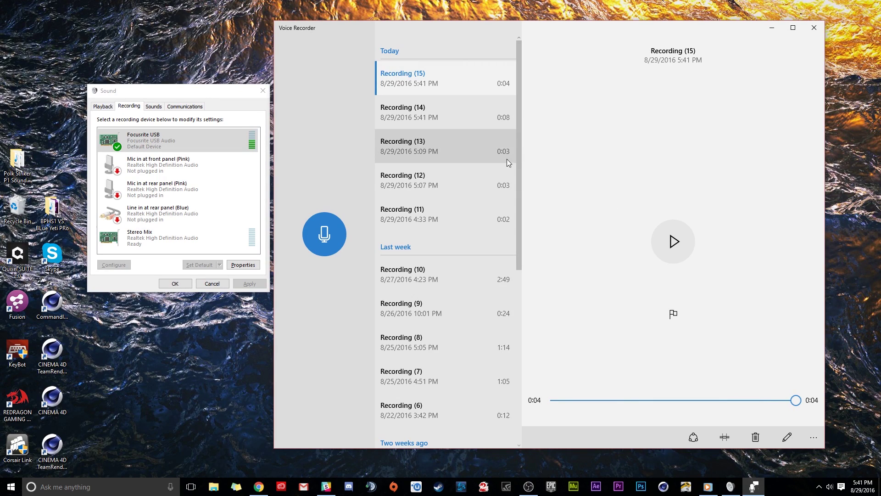
click(455, 118)
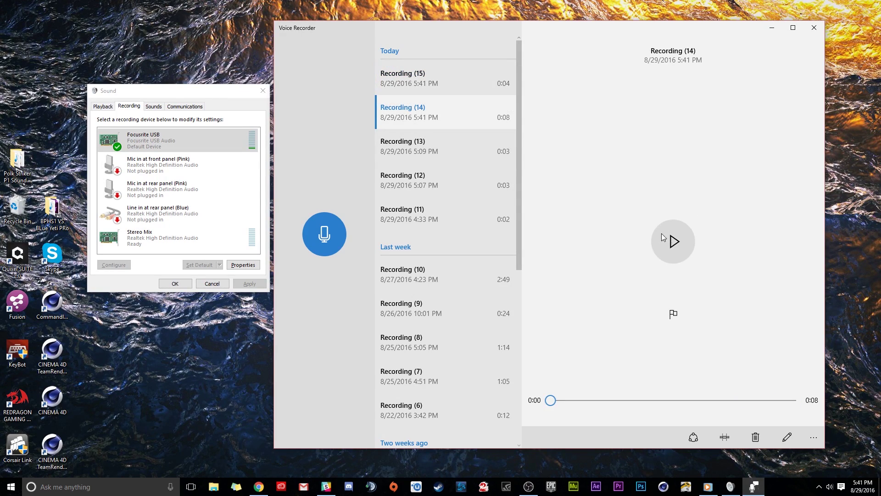
click(459, 73)
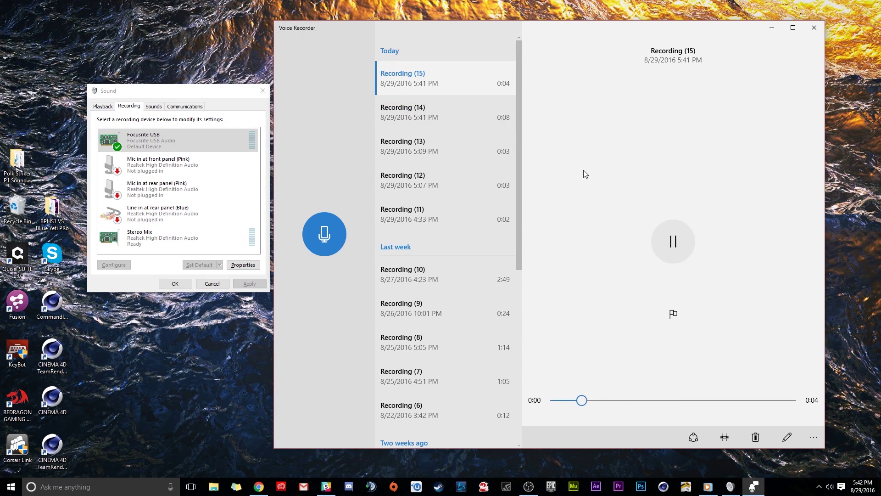
click(813, 28)
Show the Focusrite USB Advanced properties with default format 1 channel, 16 bit, 48000 Hz (DVD Quality)
double_click(146, 136)
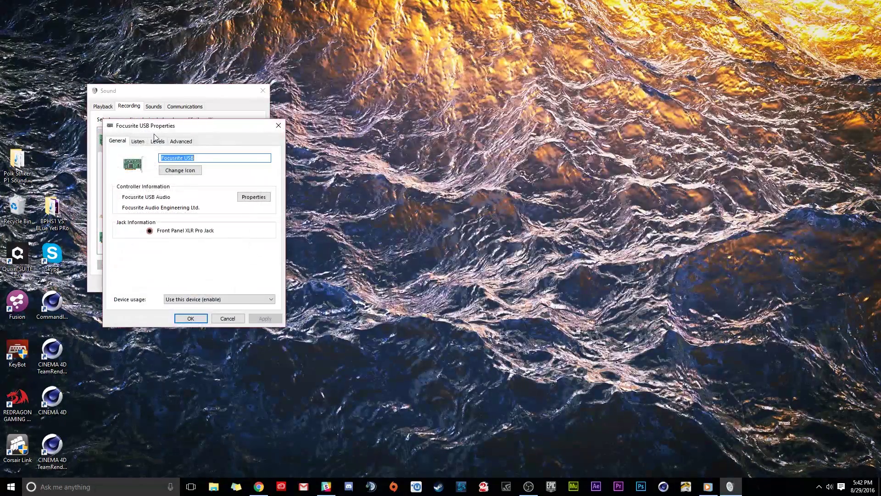
click(182, 142)
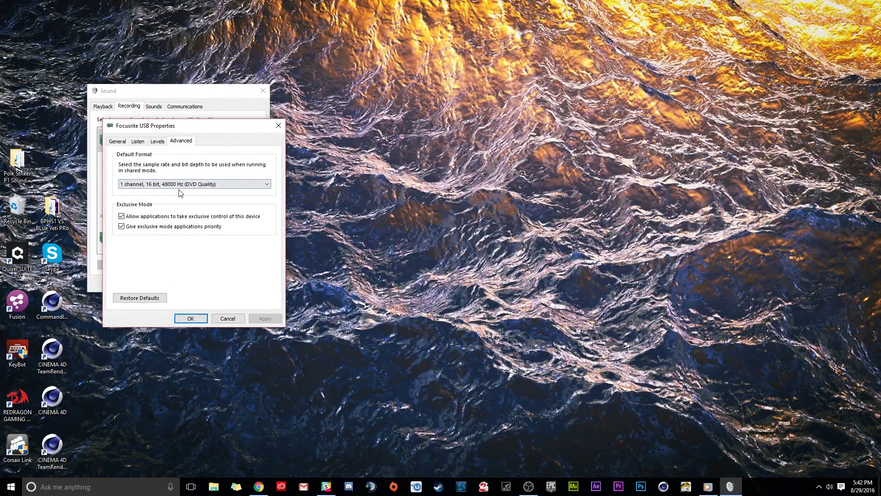
key(Tab)
drag(230, 132, 474, 123)
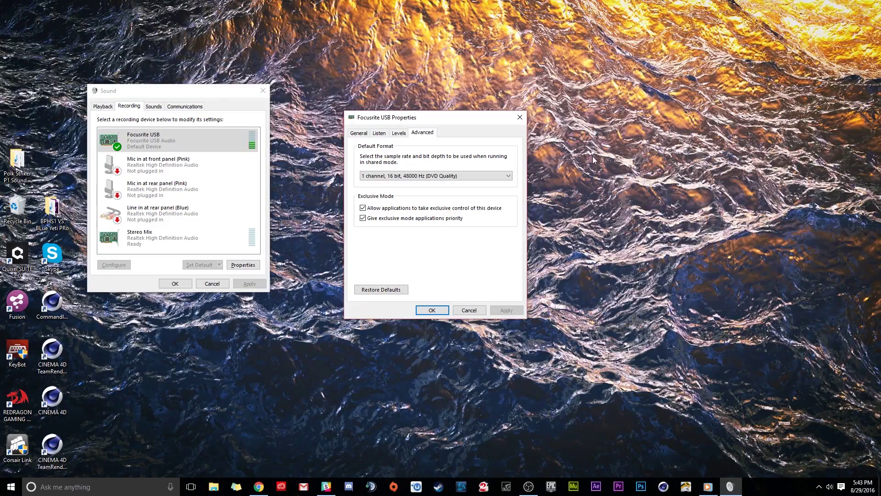
In Chrome, go from the EpicJCreations site to its Instagram profile, viewing and closing the first post
click(259, 487)
click(129, 33)
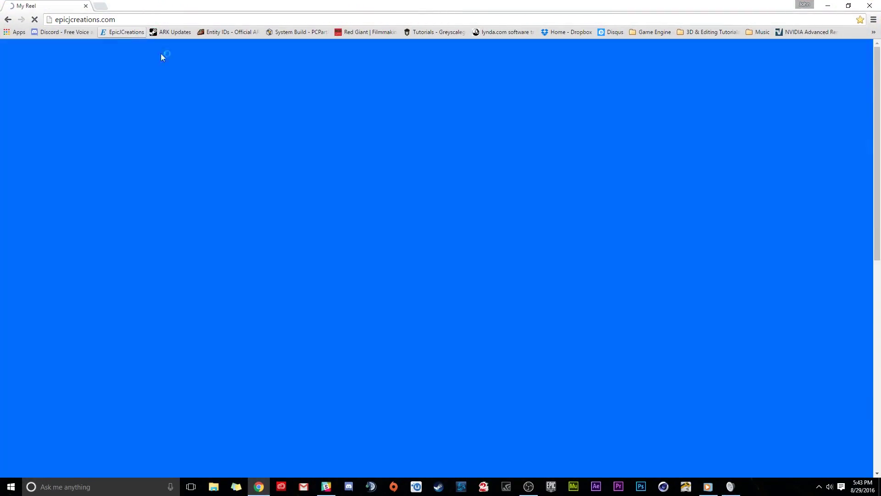
scroll(677, 230, down, 6)
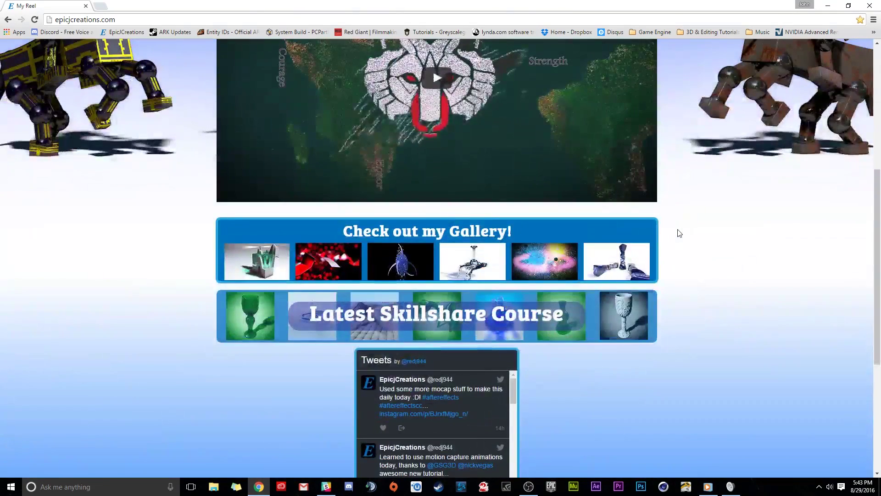
scroll(676, 230, down, 5)
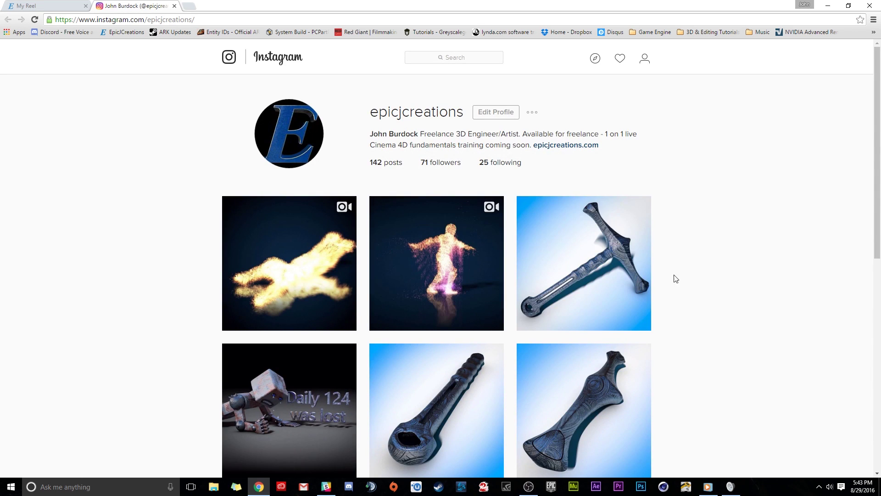
click(242, 266)
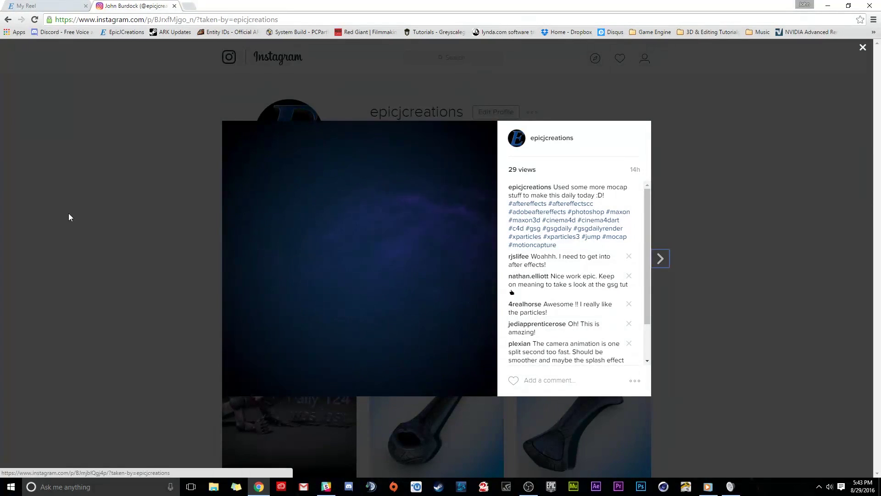
click(92, 220)
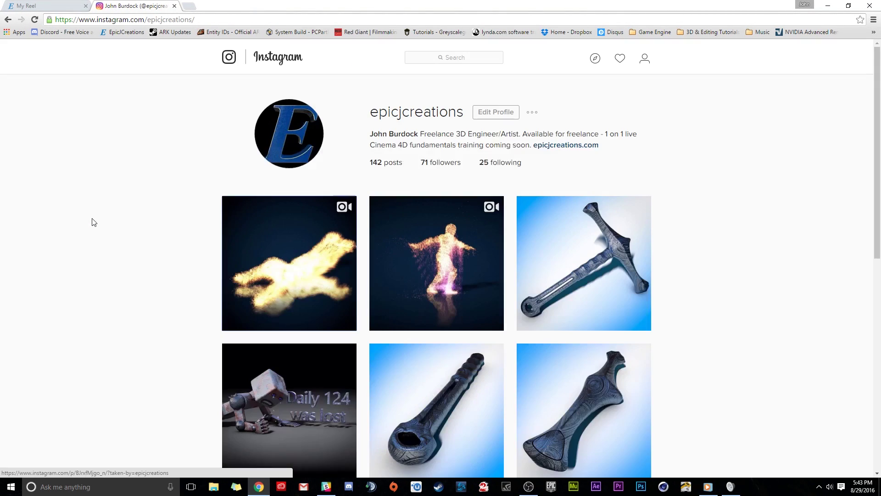